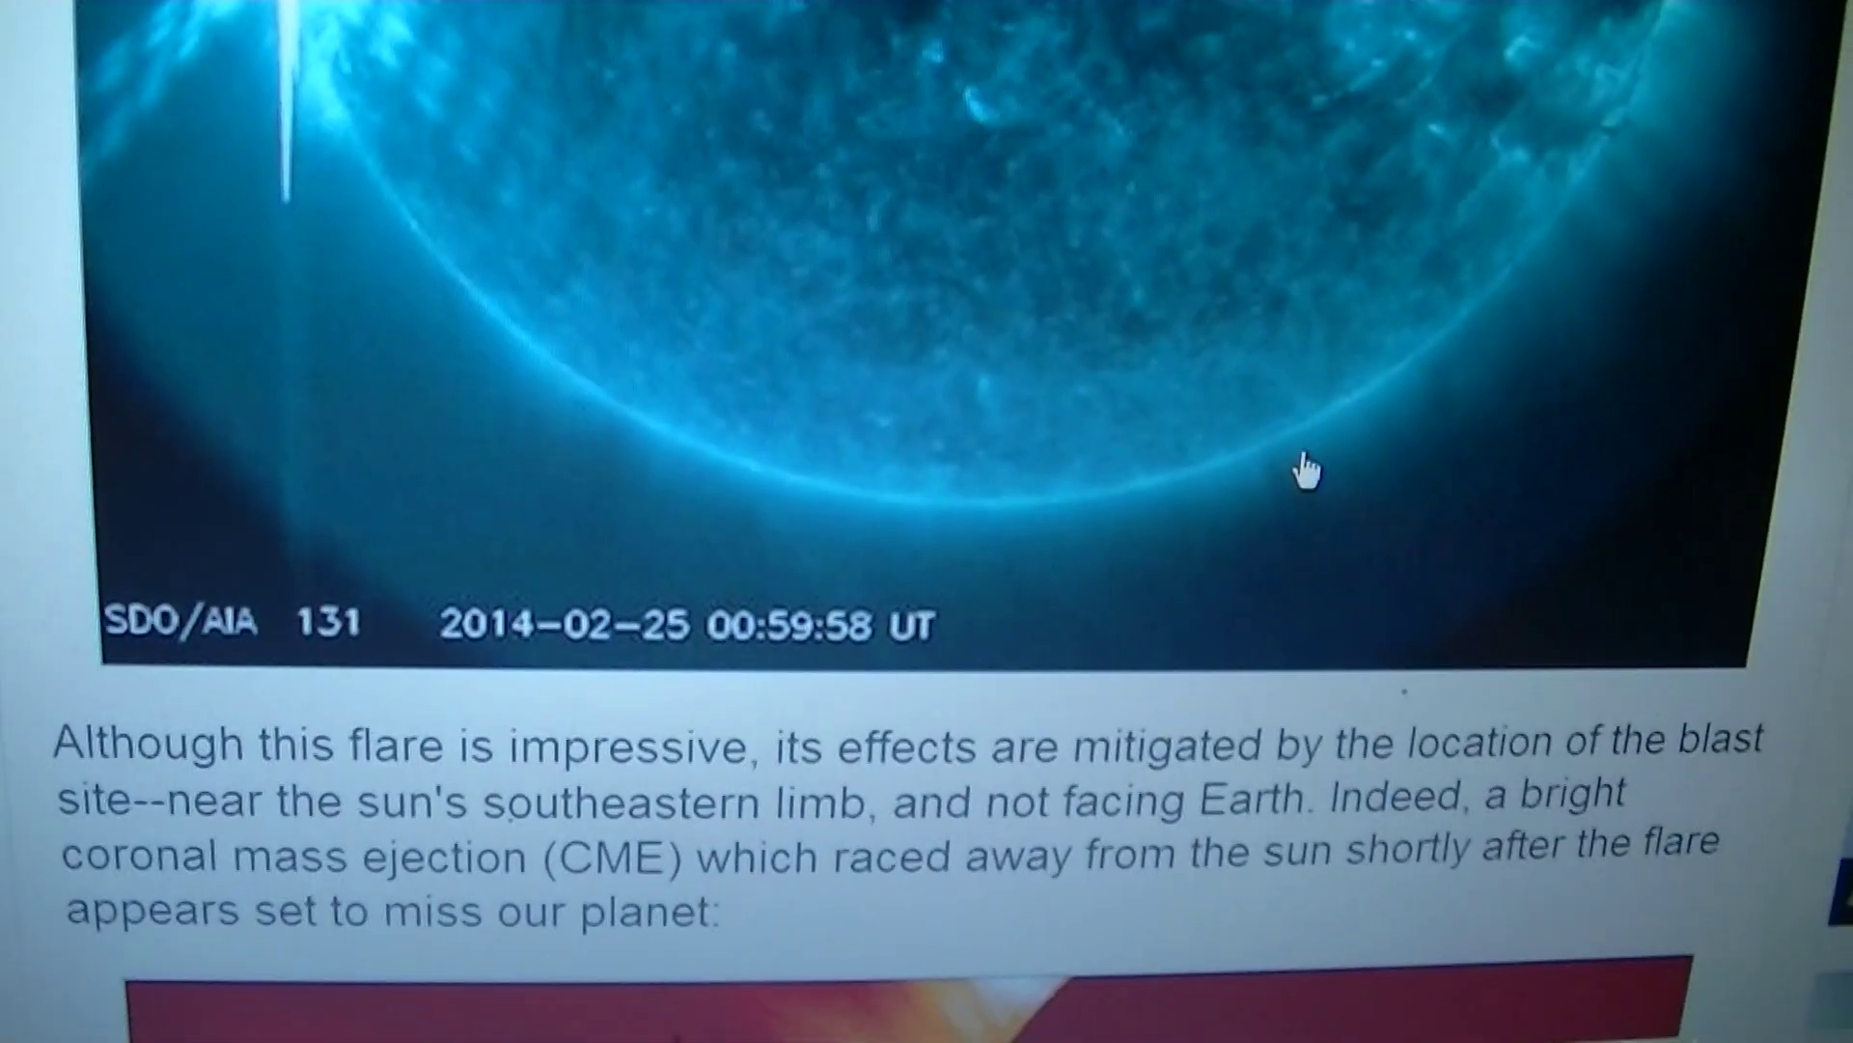
pyautogui.scroll(-3, 1303, 478)
pyautogui.scroll(-3, 1293, 455)
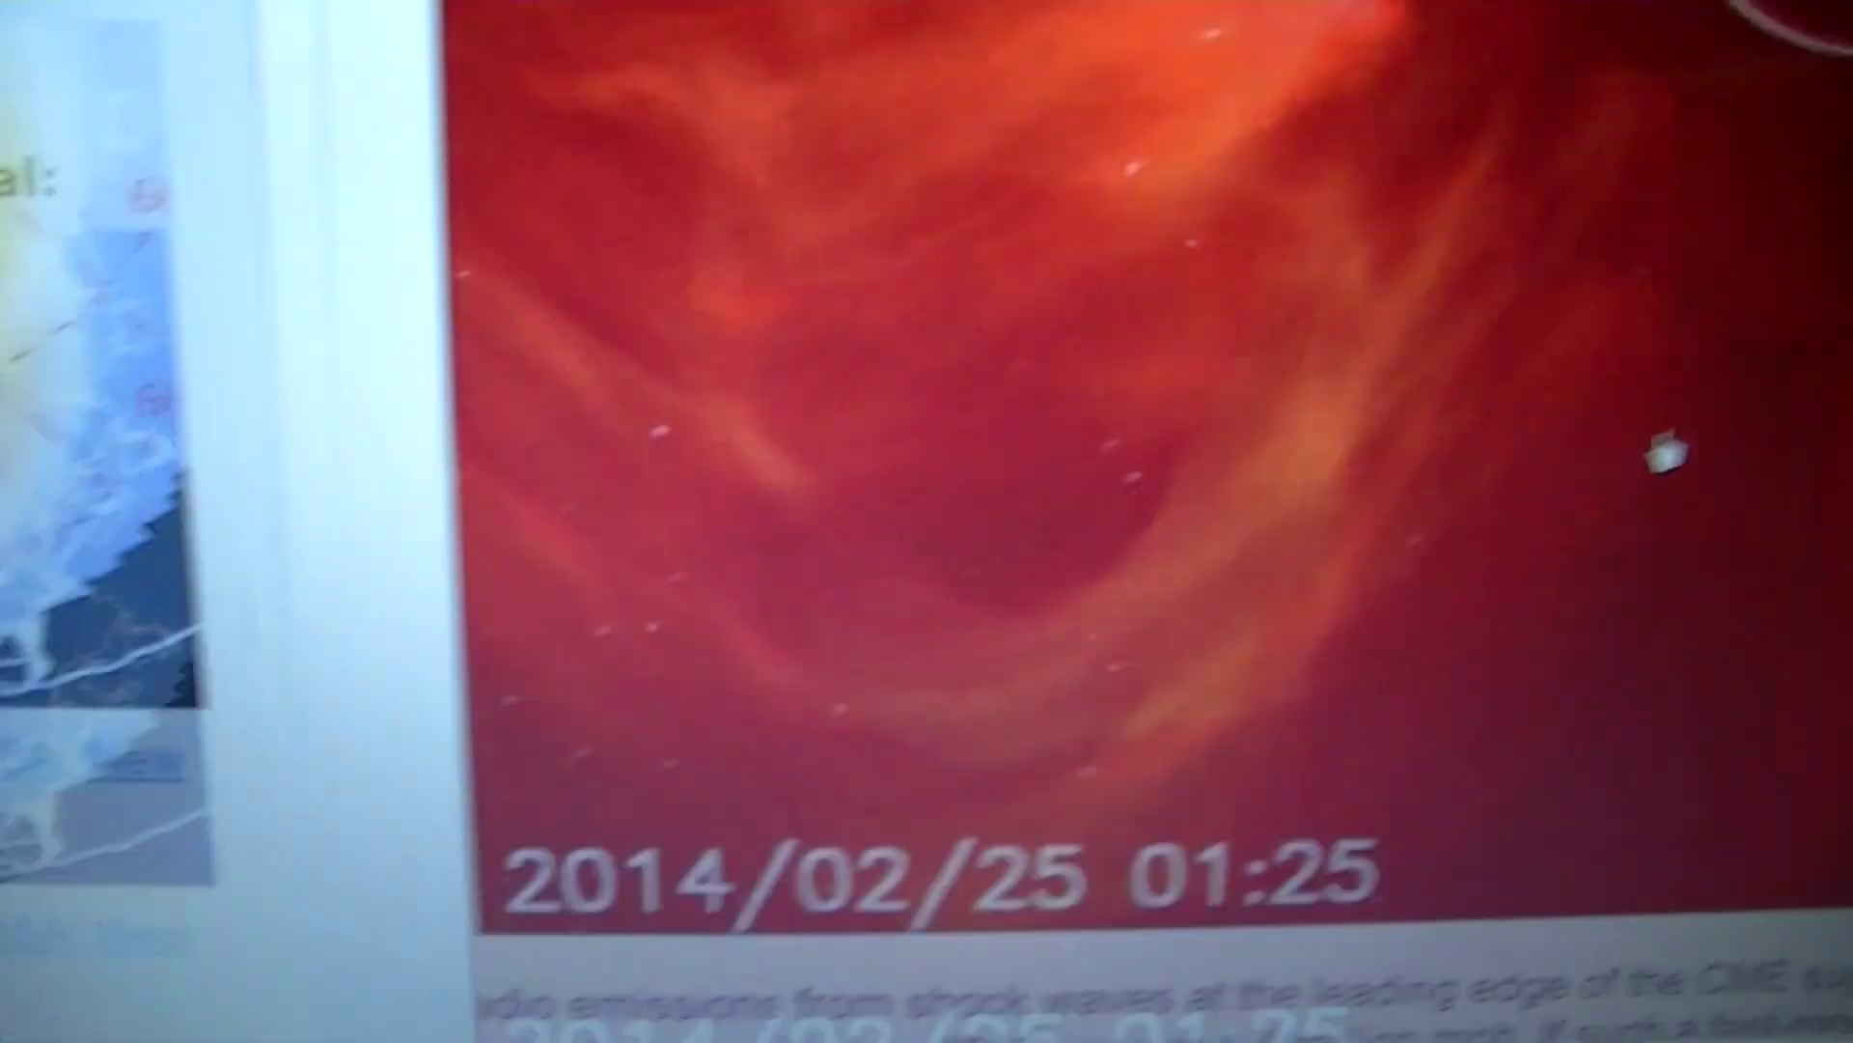
pyautogui.scroll(-1, 1299, 391)
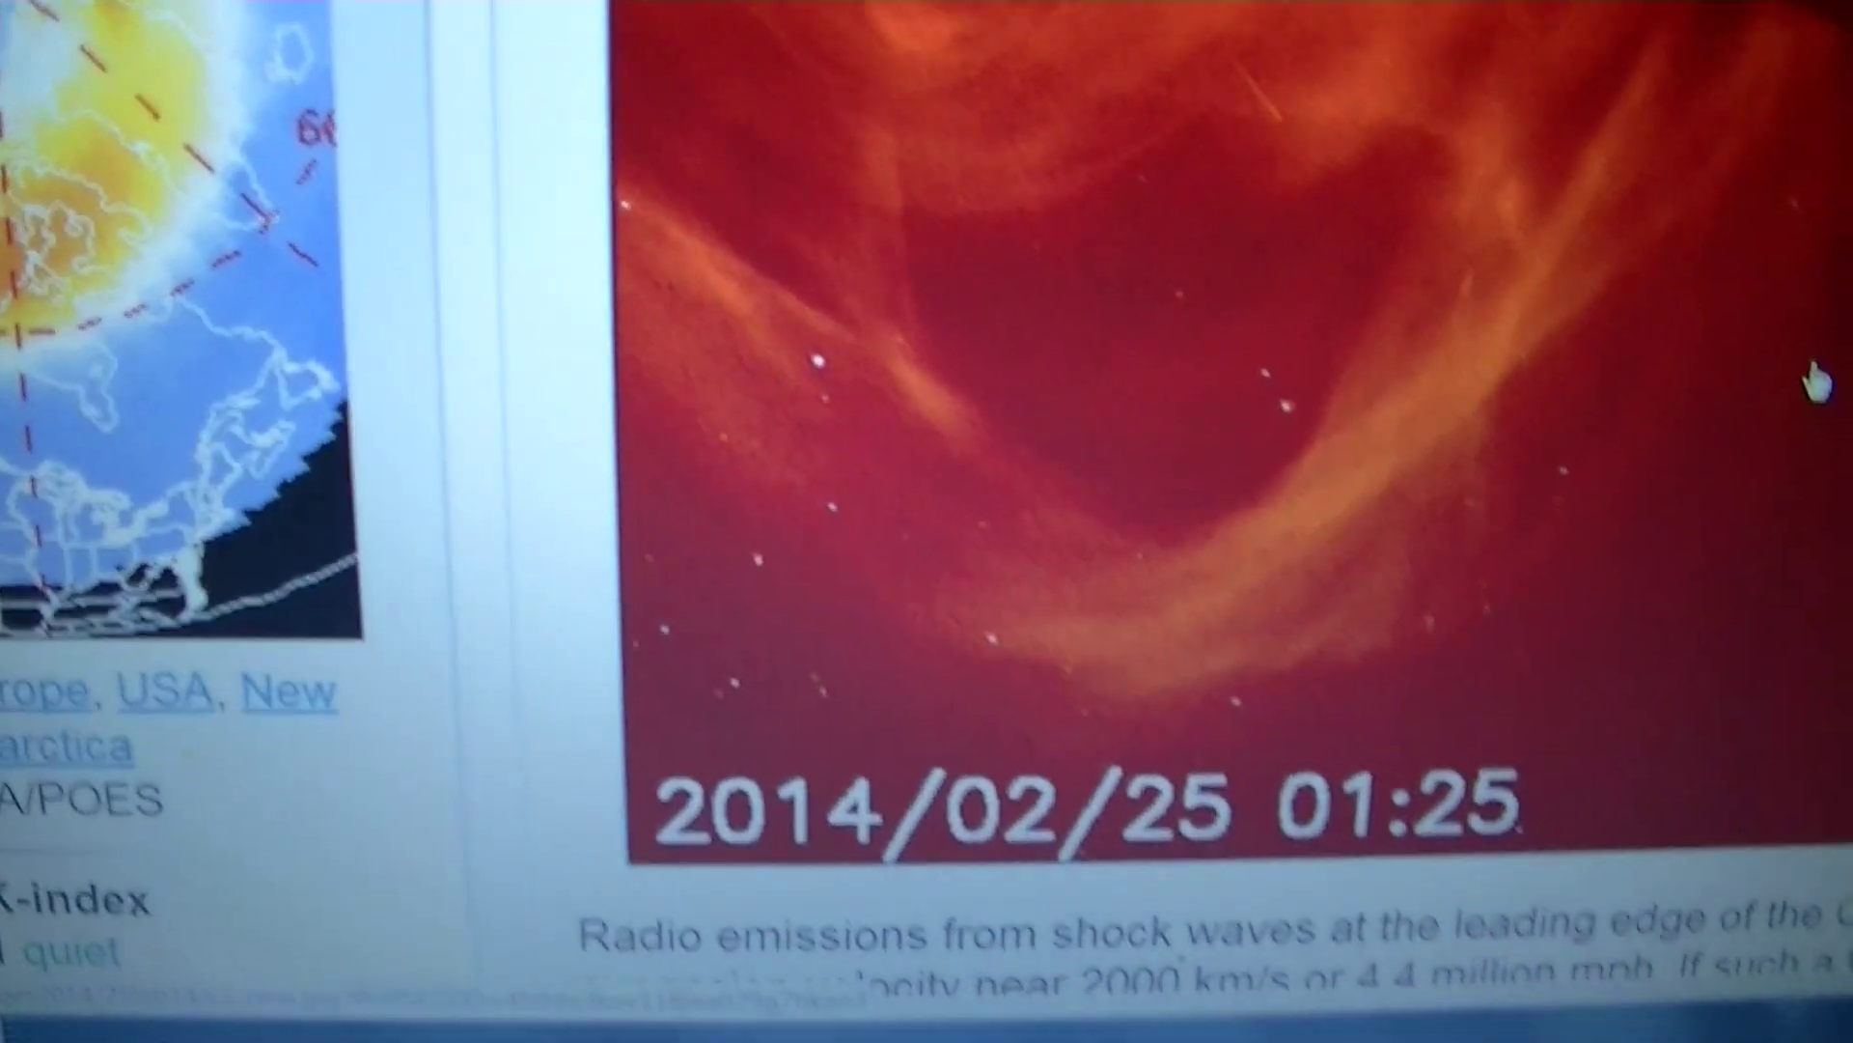
pyautogui.scroll(3, 1742, 330)
pyautogui.scroll(3, 1665, 508)
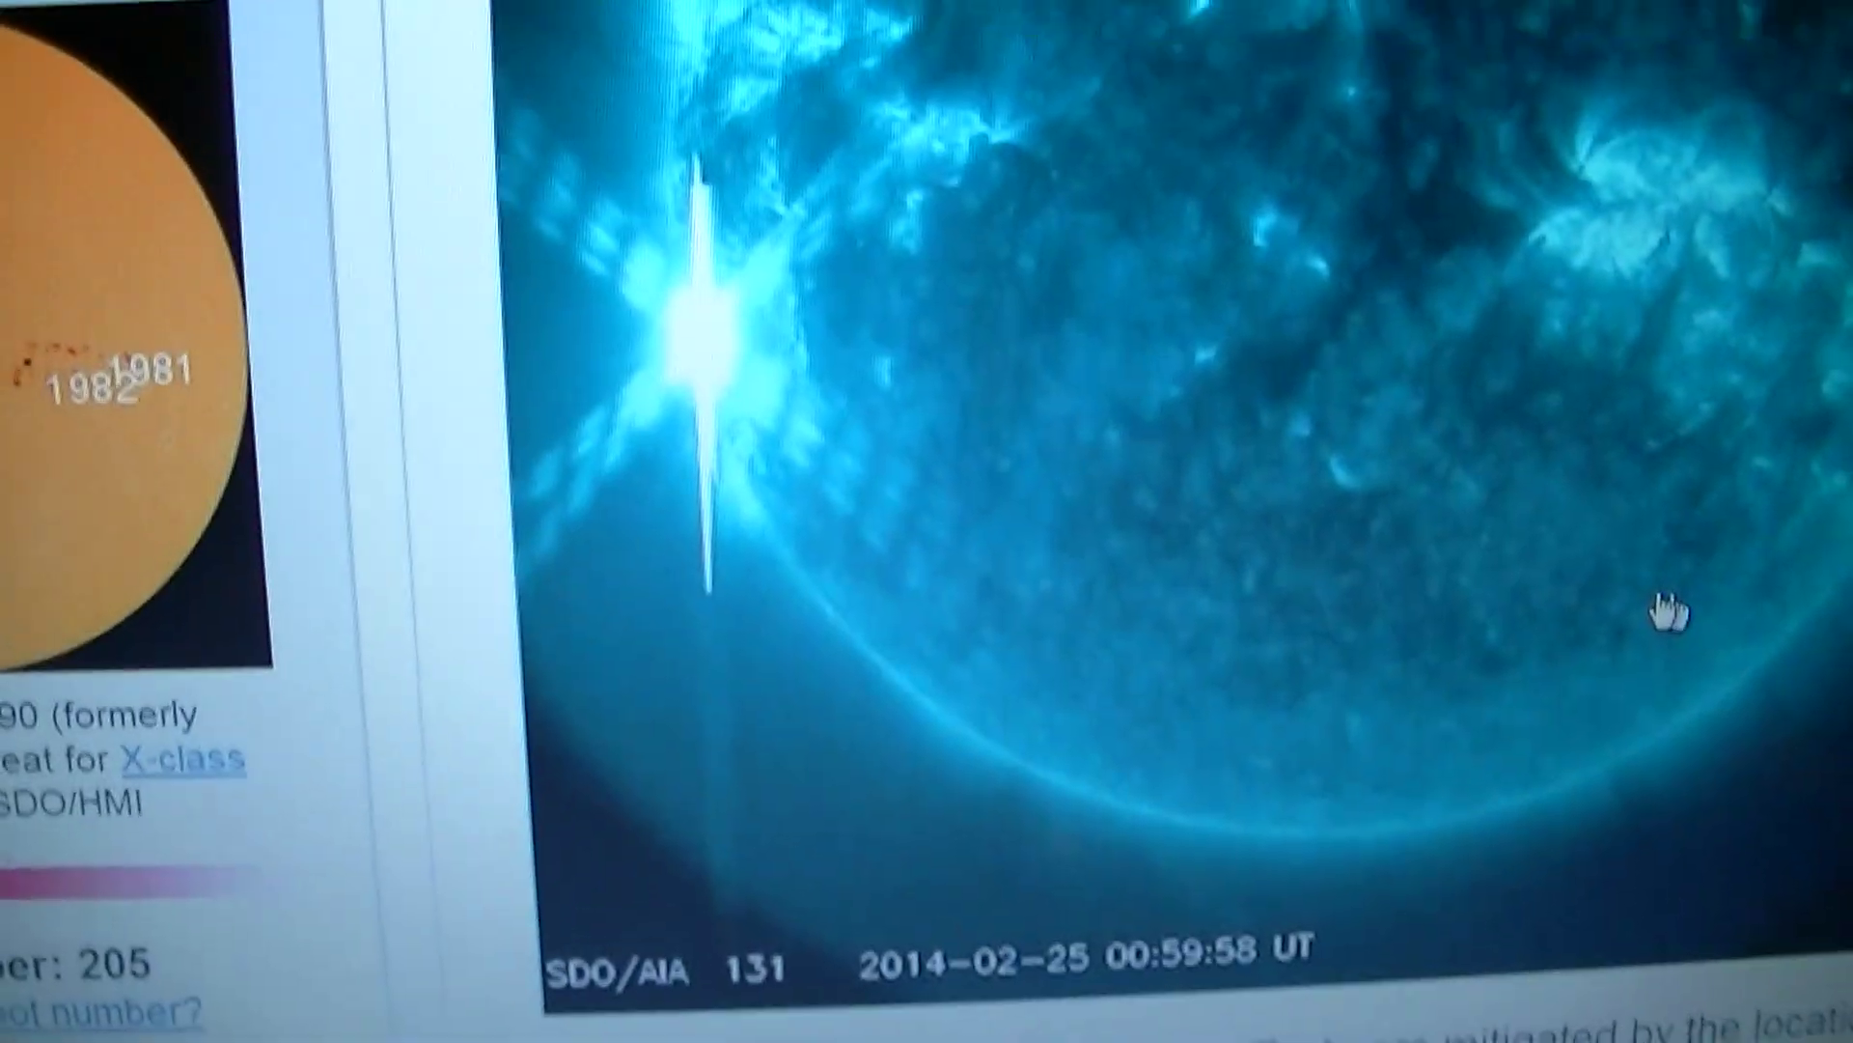
pyautogui.scroll(2, 1636, 652)
pyautogui.scroll(3, 1633, 663)
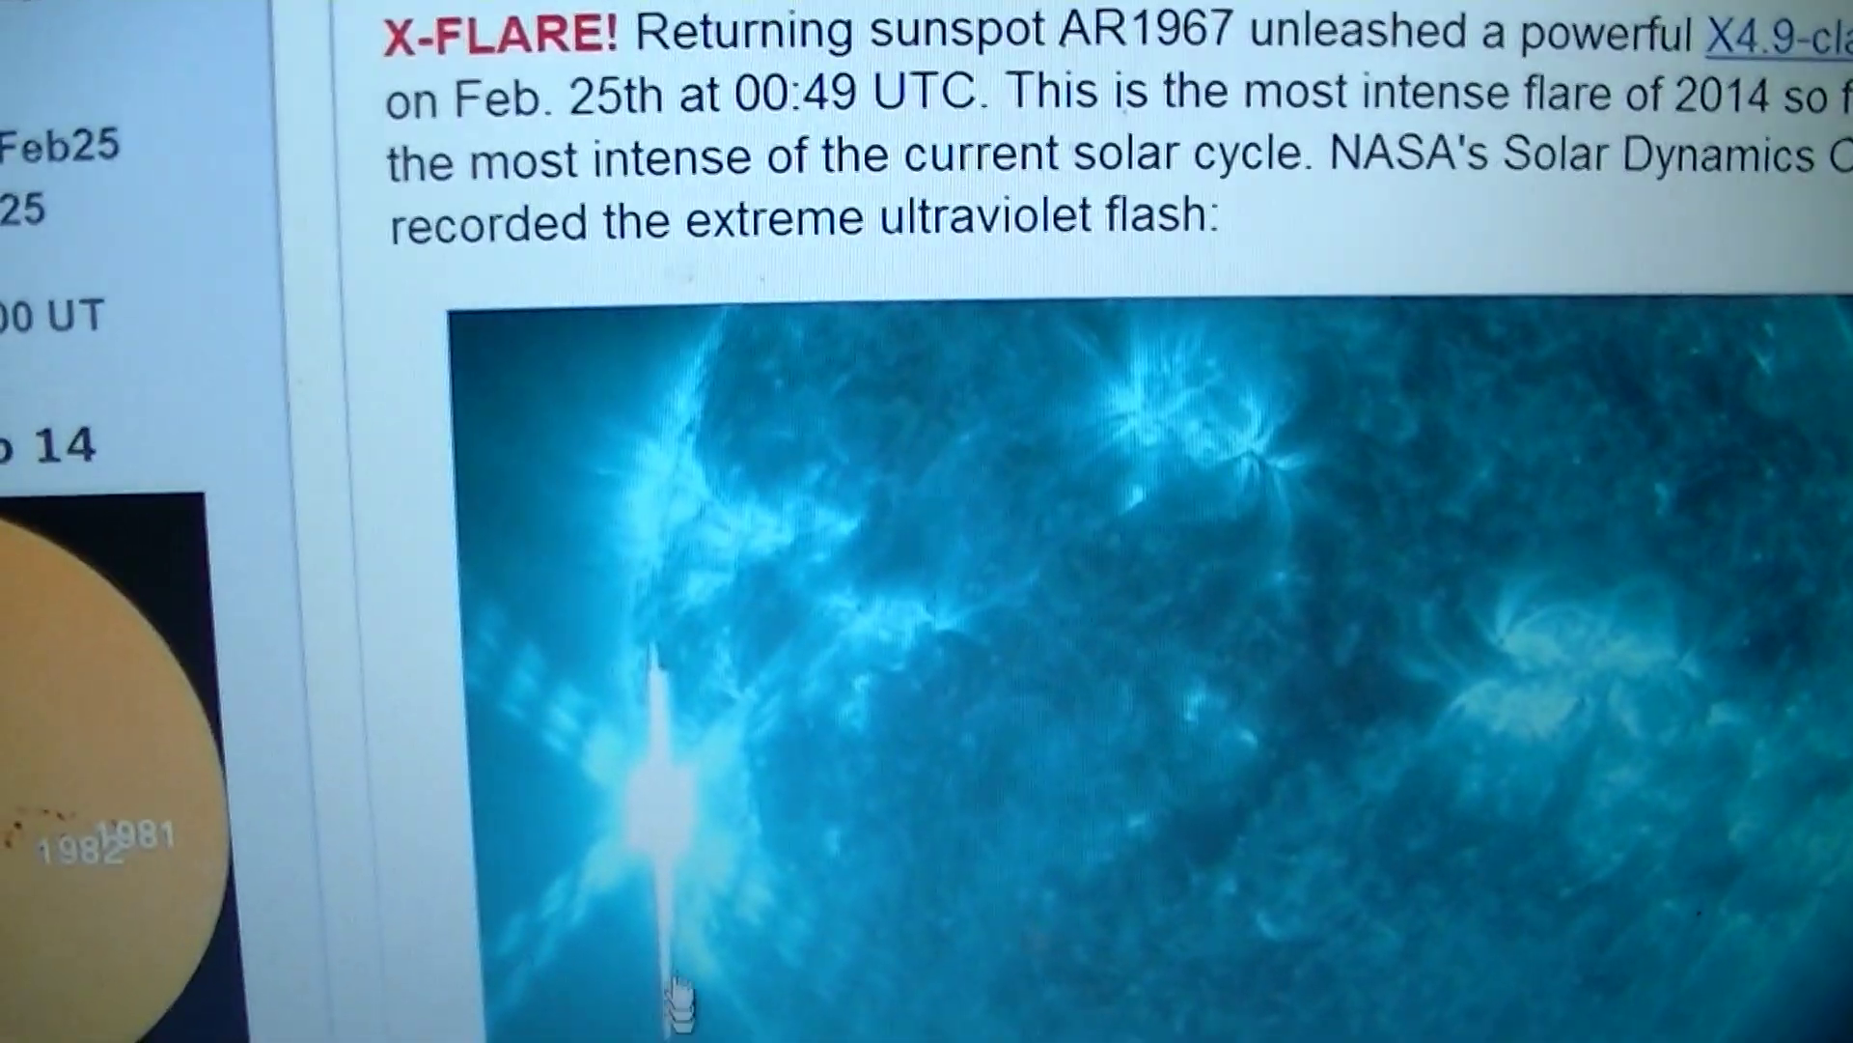
pyautogui.scroll(4, 1564, 681)
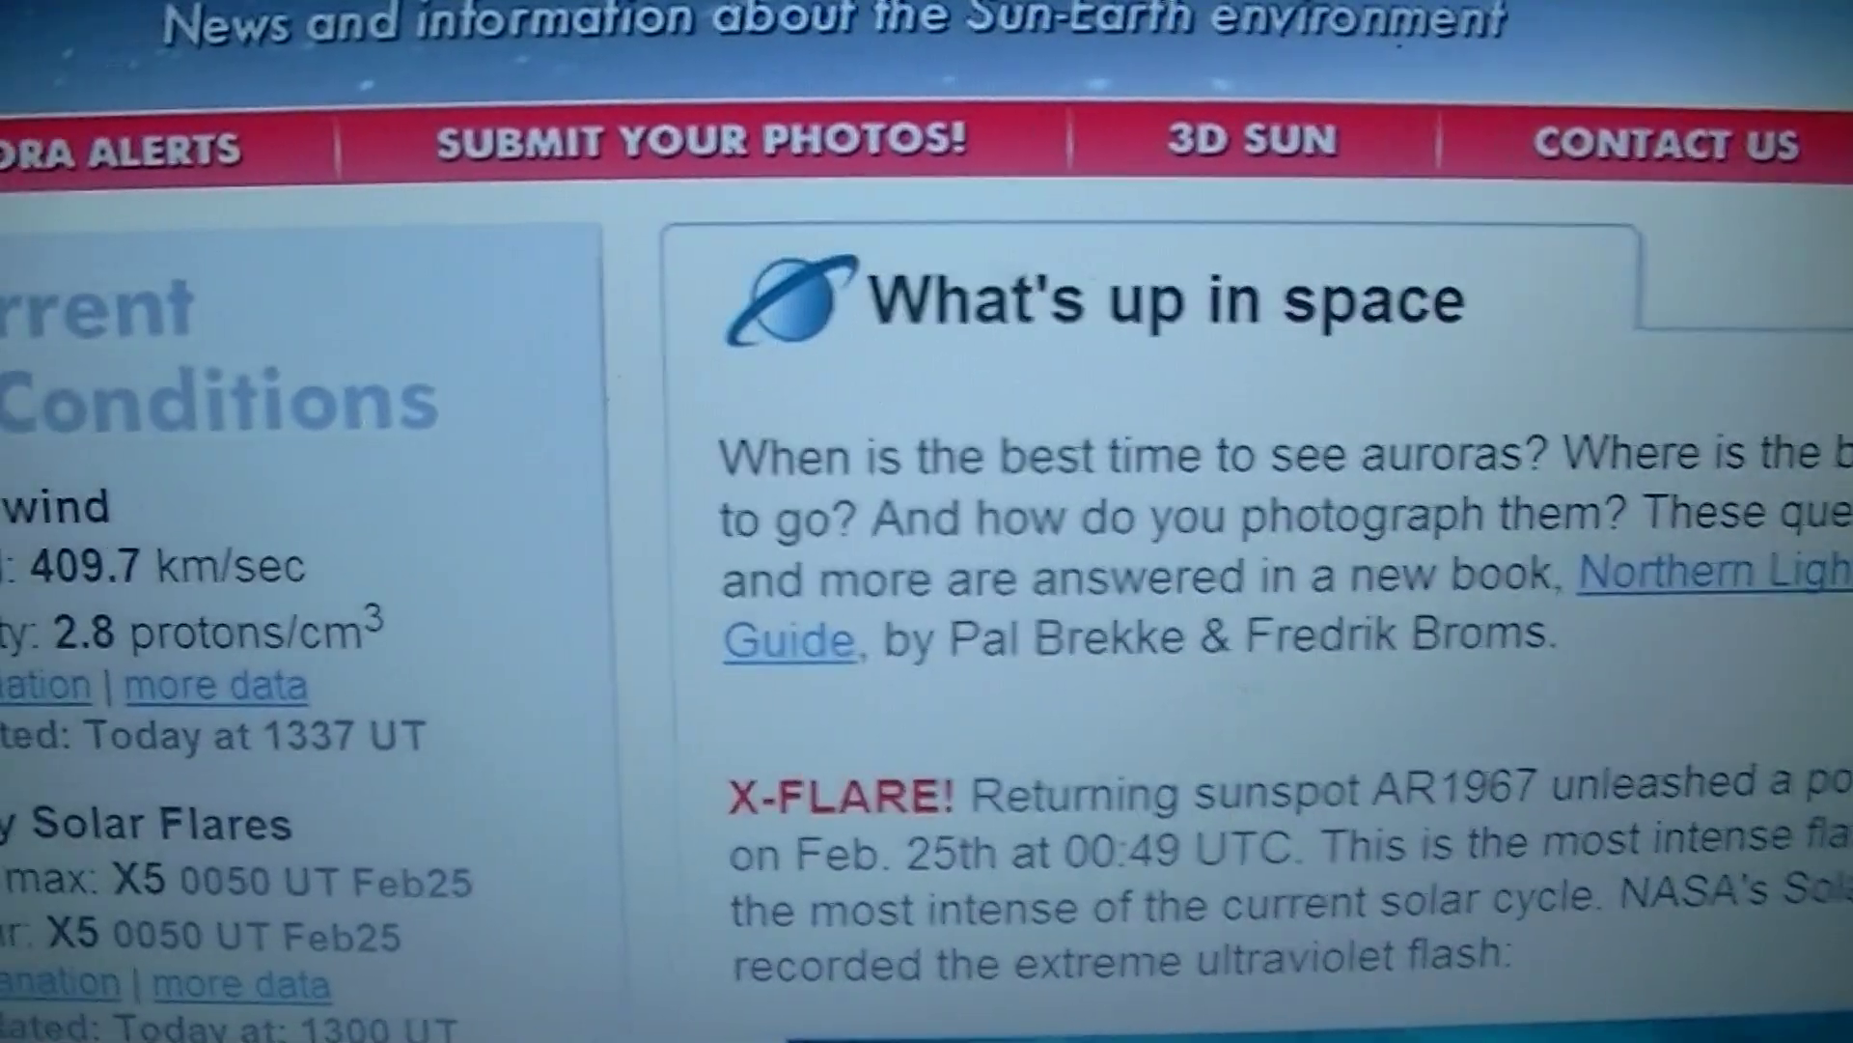